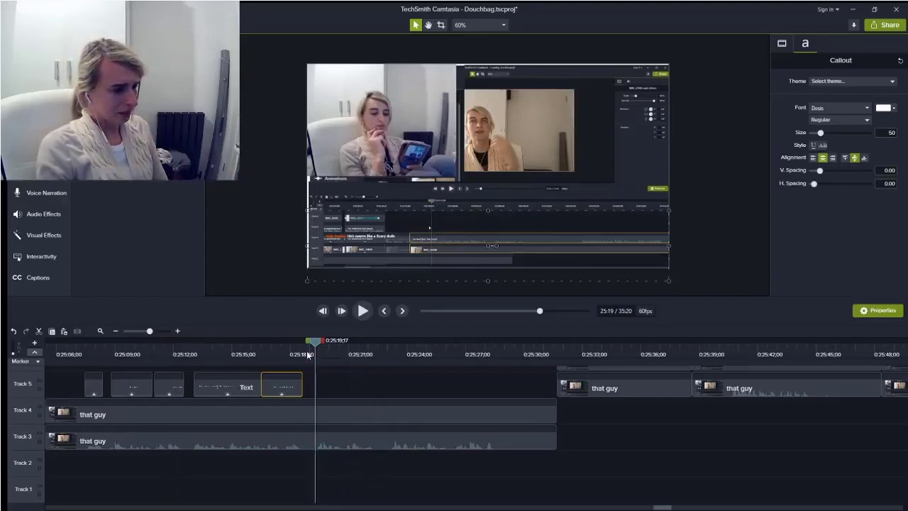
Paste the copied caption at 0:25:19;17, place it on Track 5, and extend its end to 0:25:22;24
{"action": "key", "text": "ctrl+v"}
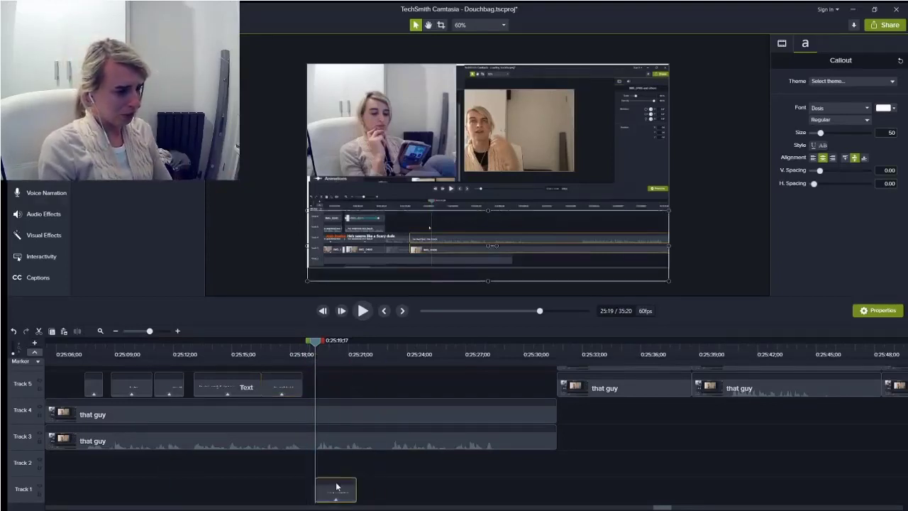
{"action": "left_click_drag", "start_coordinate": [336, 390], "coordinate": [336, 388]}
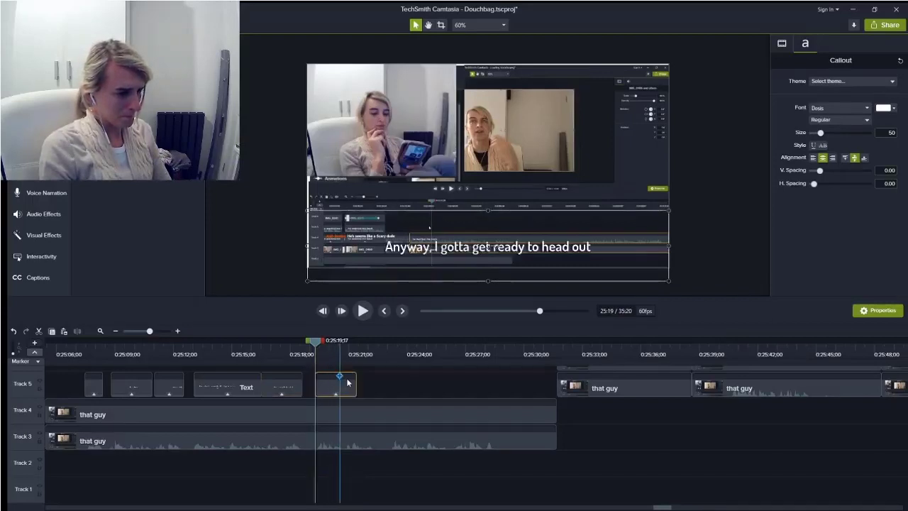
{"action": "key", "text": "space"}
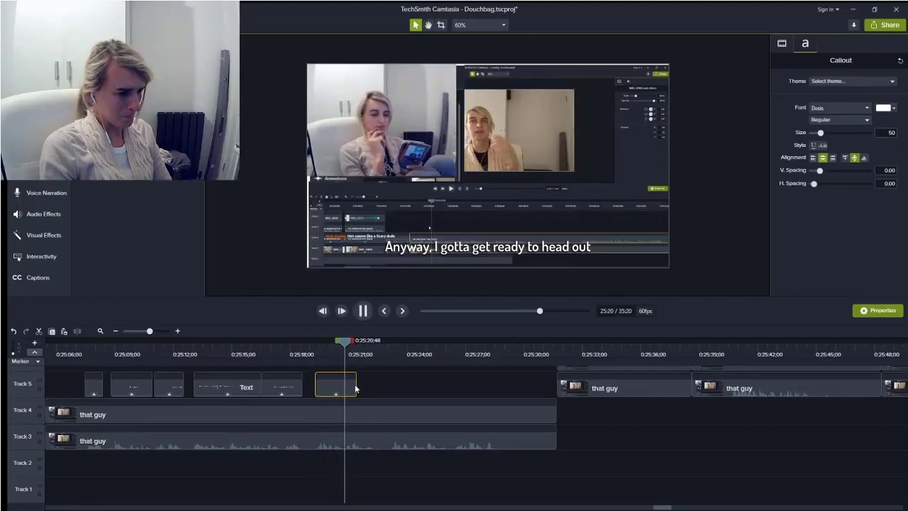
{"action": "key", "text": "space"}
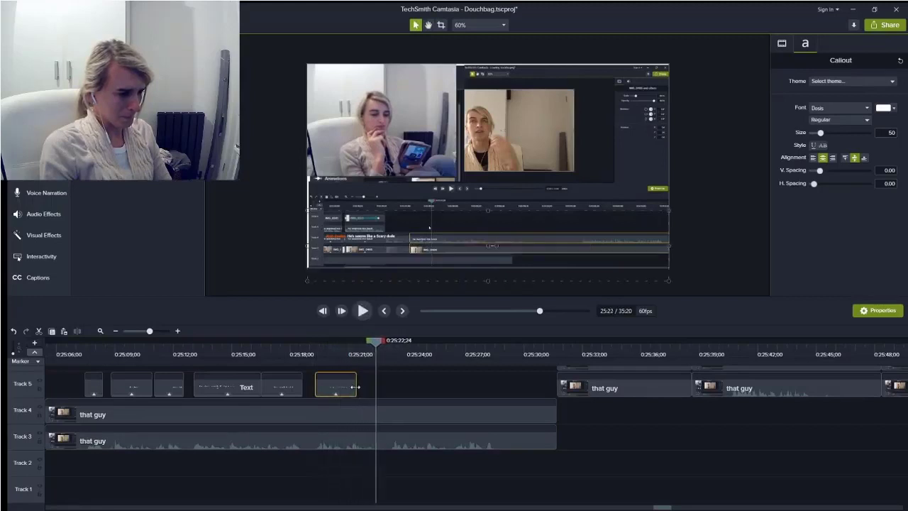
{"action": "left_click_drag", "start_coordinate": [354, 390], "coordinate": [374, 390]}
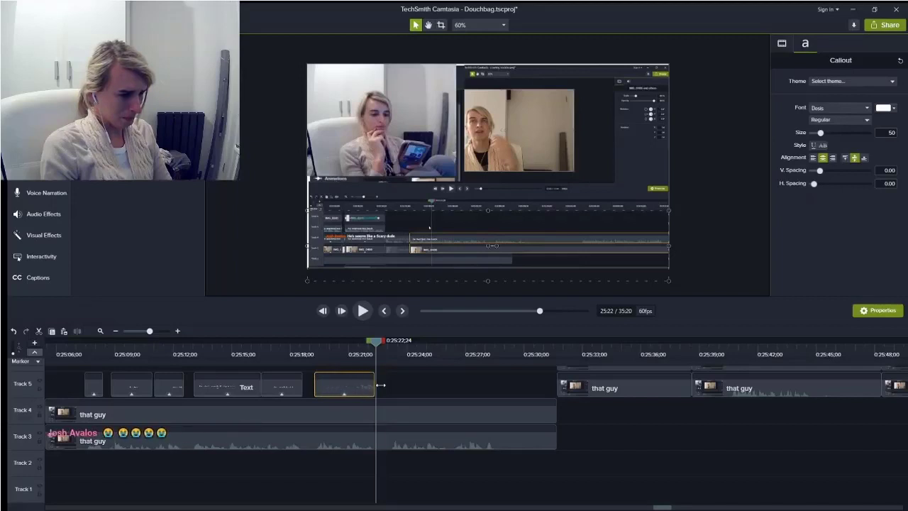
Replace the pasted caption's text with "Most men want to be with a biological woman"
{"action": "left_click", "coordinate": [359, 353]}
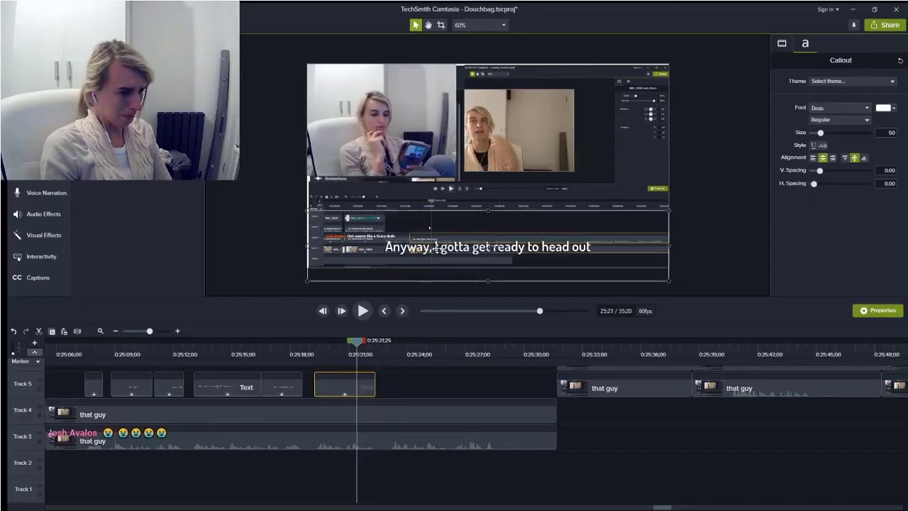
{"action": "type", "text": "Most m"}
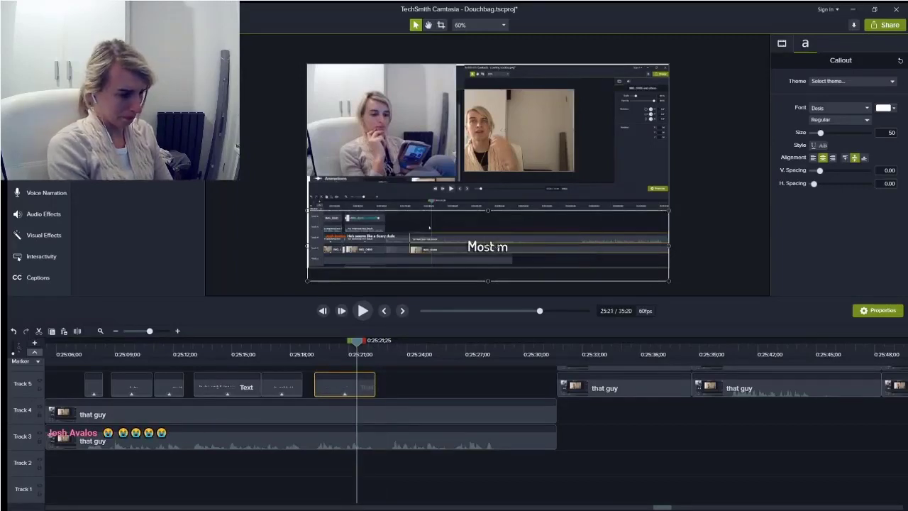
{"action": "type", "text": "en want to"}
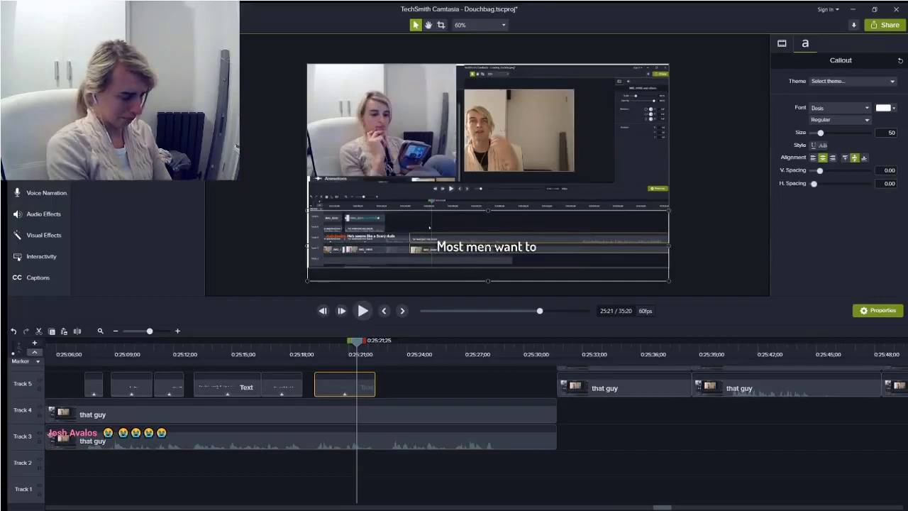
{"action": "type", "text": " be with a bio"}
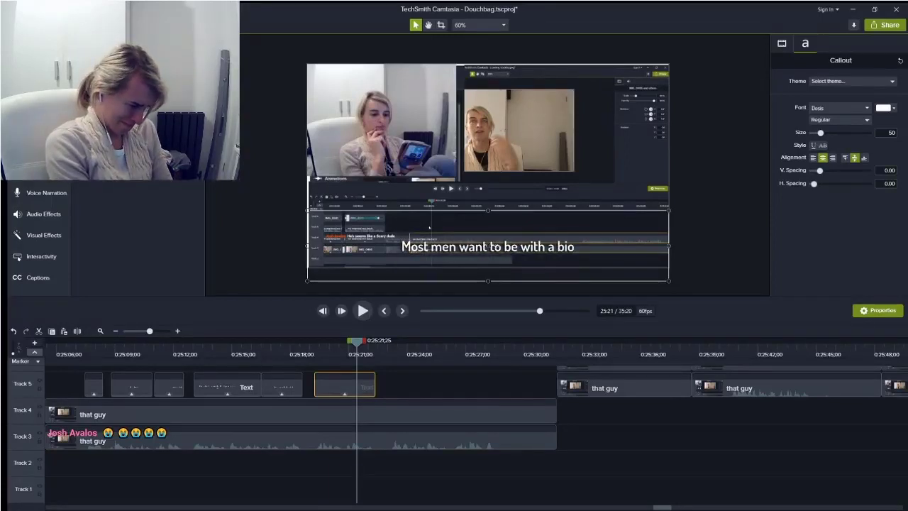
{"action": "type", "text": "logical woman"}
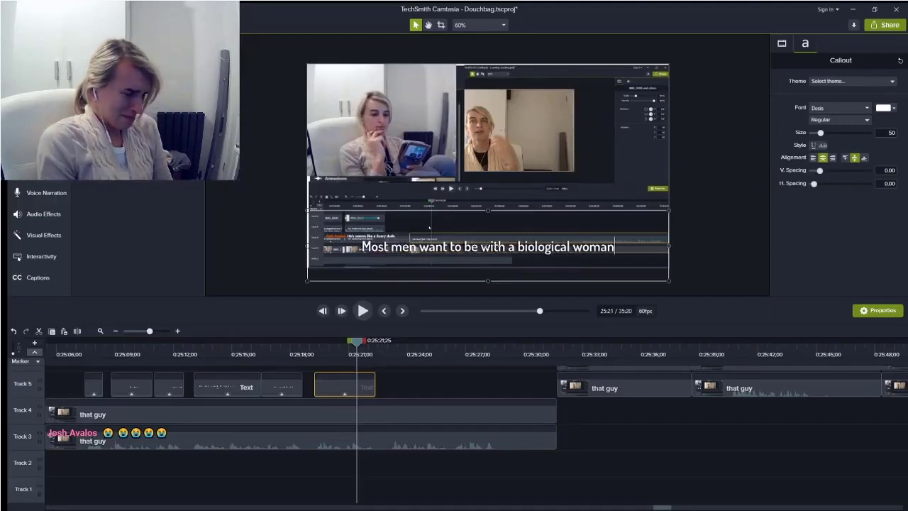
{"action": "left_click", "coordinate": [389, 377]}
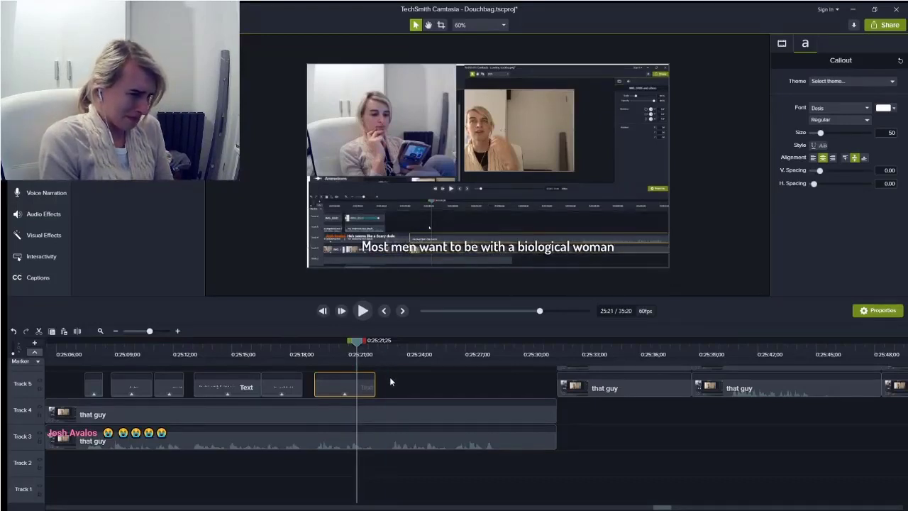
Paste another caption copy at 0:25:23;18, place it on Track 5, and extend its end to 0:25:26;11
{"action": "key", "text": "space"}
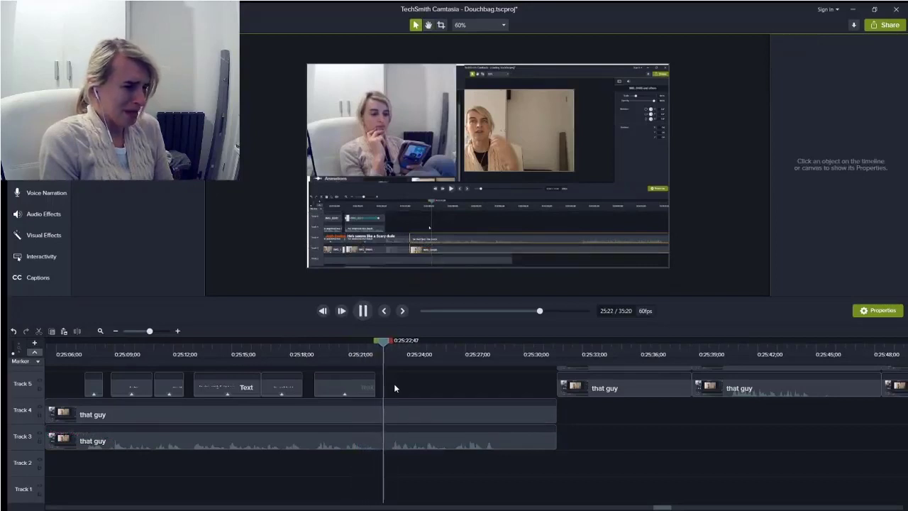
{"action": "key", "text": "space"}
{"action": "key", "text": "ctrl+v"}
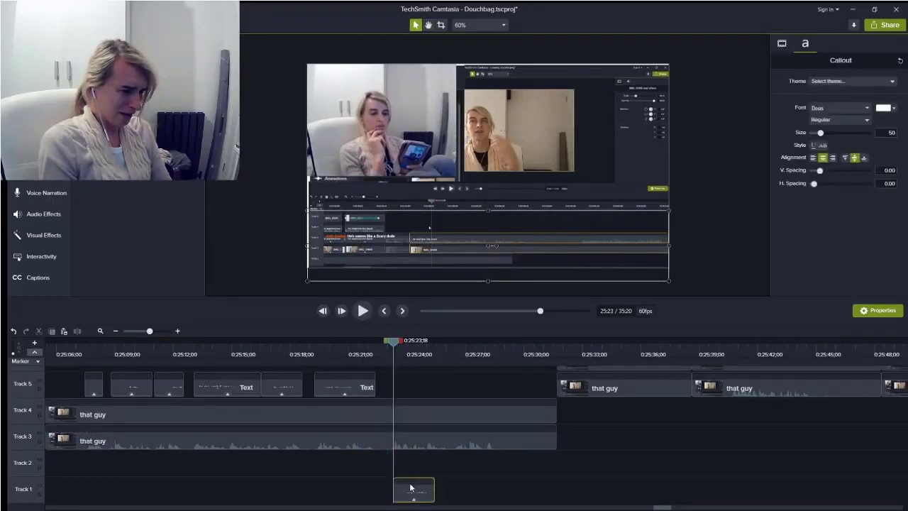
{"action": "key", "text": "space"}
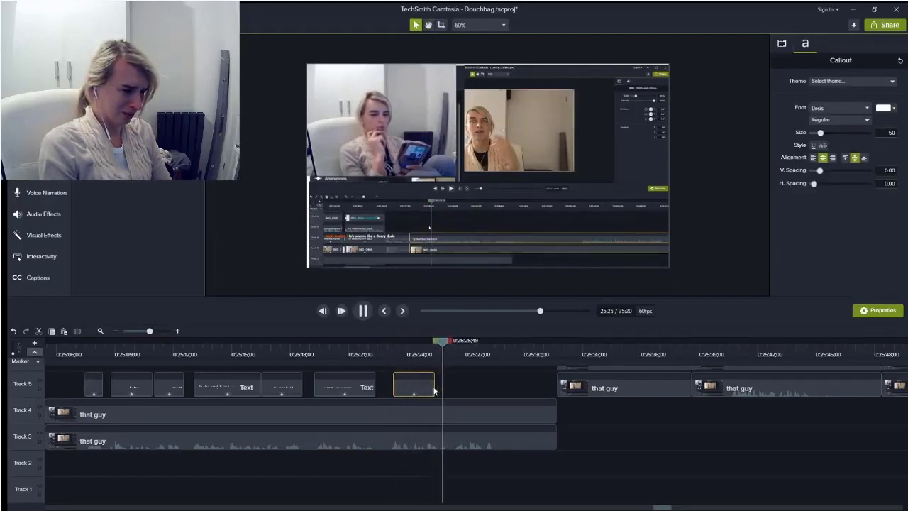
{"action": "key", "text": "space"}
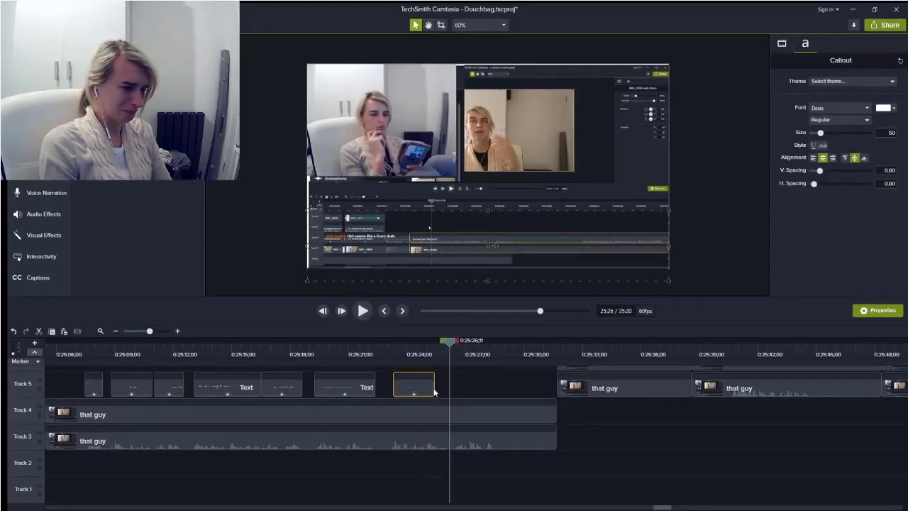
{"action": "left_click_drag", "start_coordinate": [434, 383], "coordinate": [449, 384]}
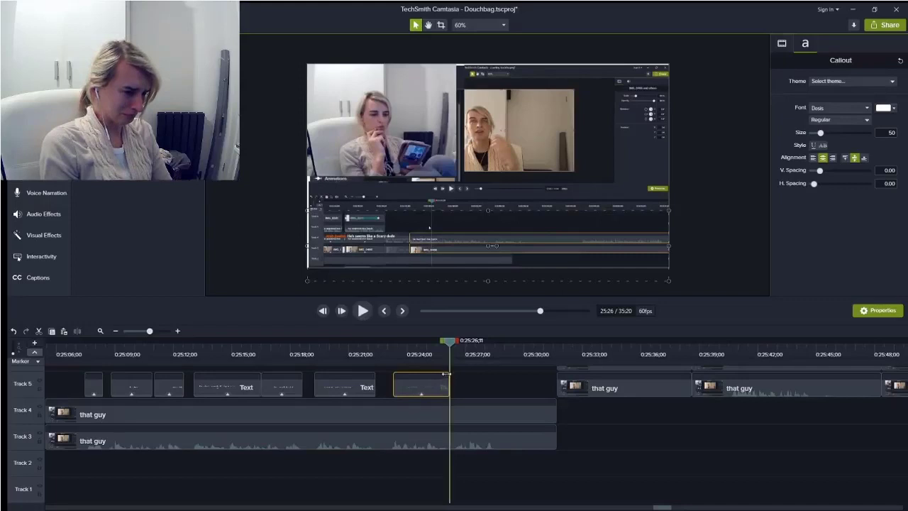
Replace the text of the caption starting at 0:25:23;18 with "most straight guys want to be with abiological woman"
{"action": "left_click", "coordinate": [429, 355]}
{"action": "double_click", "coordinate": [448, 257]}
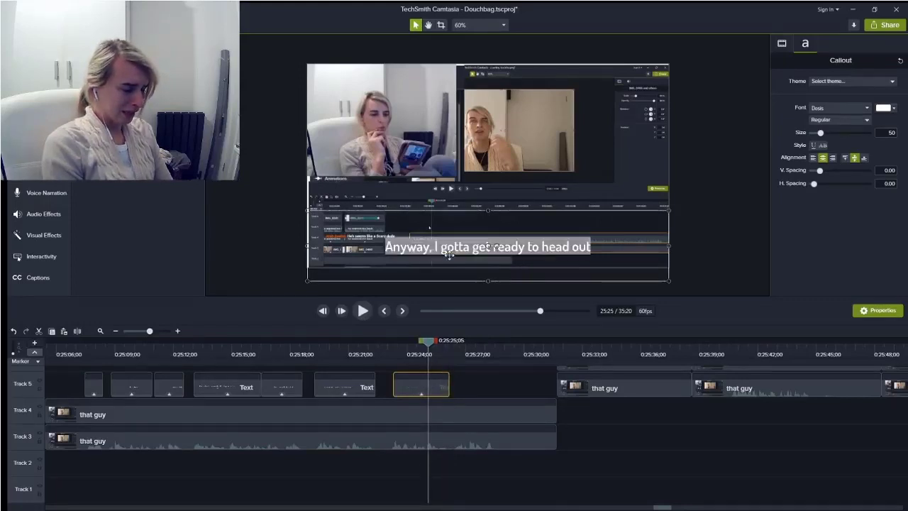
{"action": "type", "text": "most syt"}
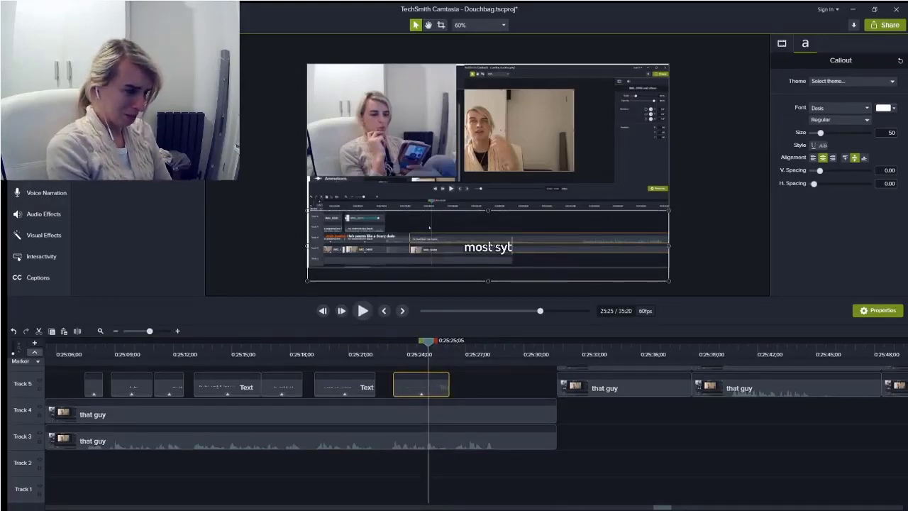
{"action": "key", "text": "BackSpace"}
{"action": "key", "text": "BackSpace"}
{"action": "type", "text": "tra"}
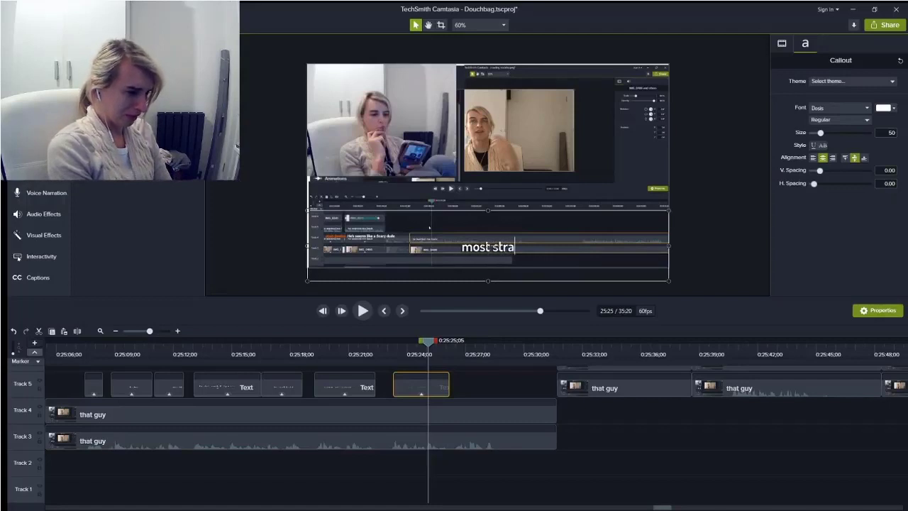
{"action": "type", "text": "ight guys"}
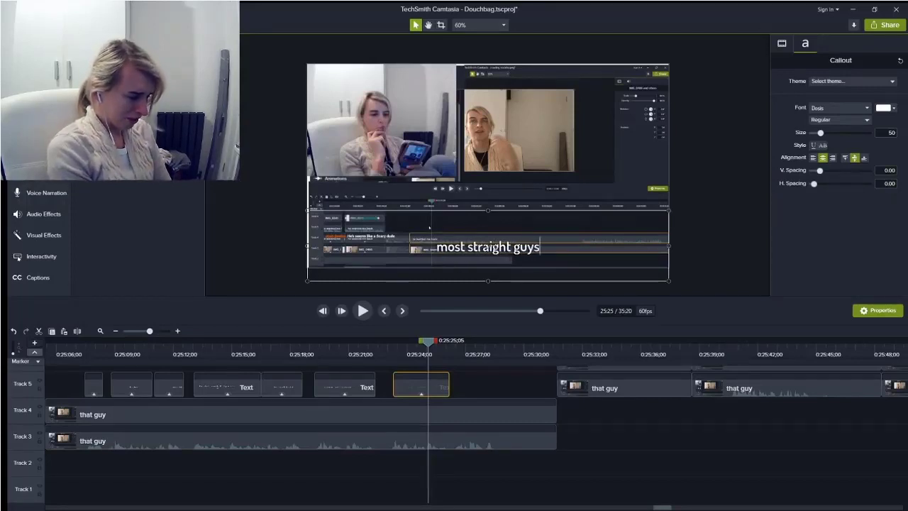
{"action": "type", "text": " want to"}
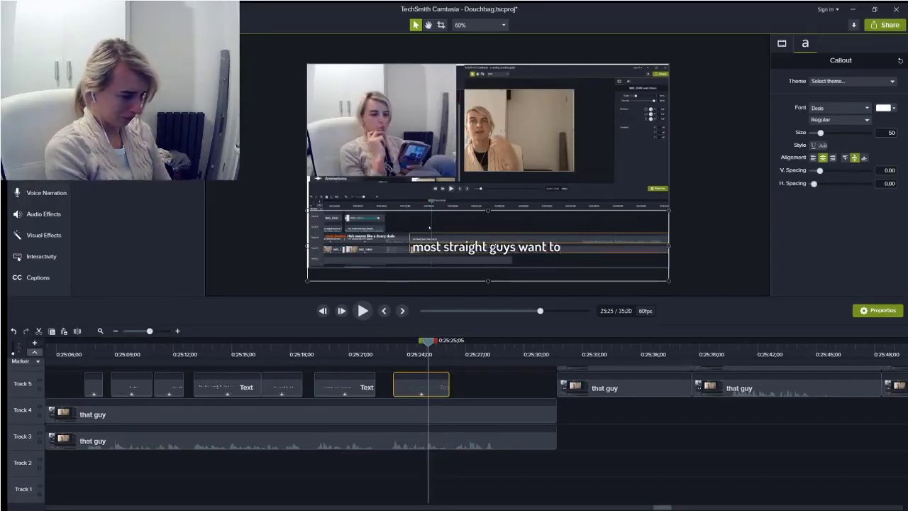
{"action": "type", "text": " be with abio"}
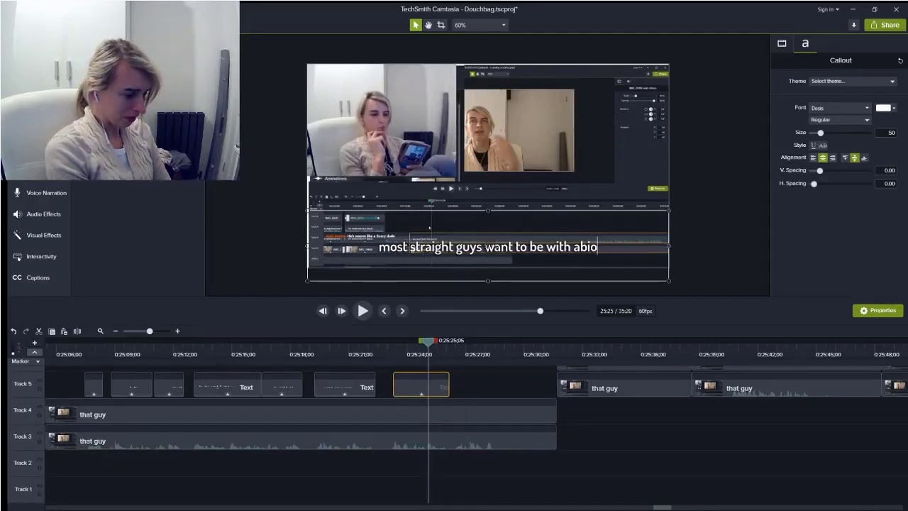
{"action": "type", "text": "logical woman"}
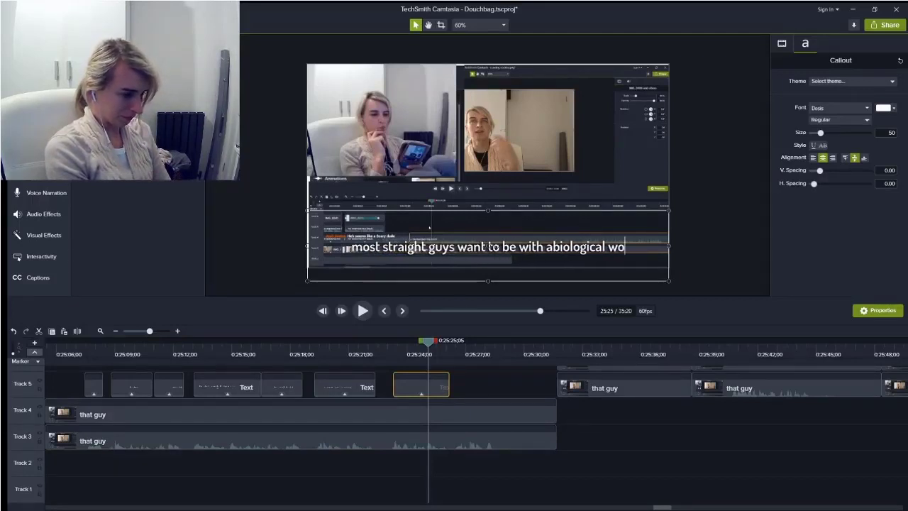
{"action": "left_click", "coordinate": [464, 387]}
Paste another copy of the caption at 0:25:26;27 and place it on Track 5
{"action": "key", "text": "space"}
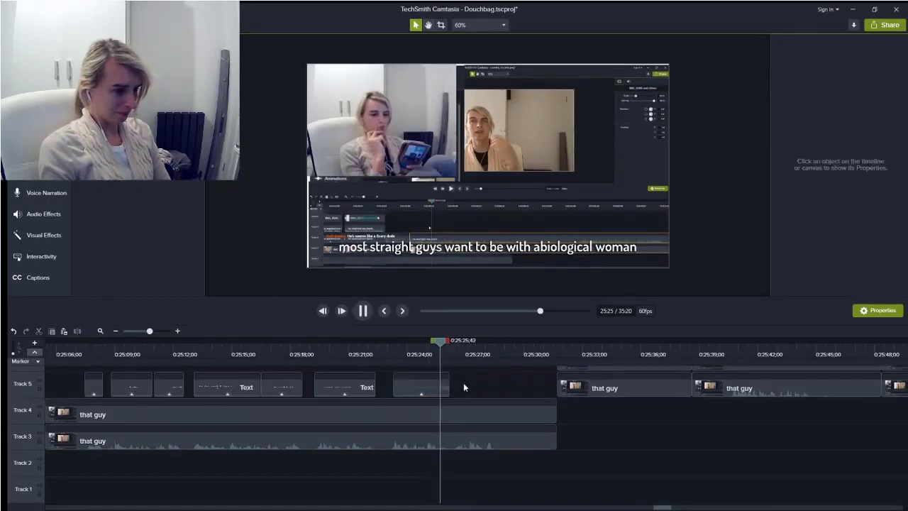
{"action": "key", "text": "space"}
{"action": "left_click", "coordinate": [454, 349]}
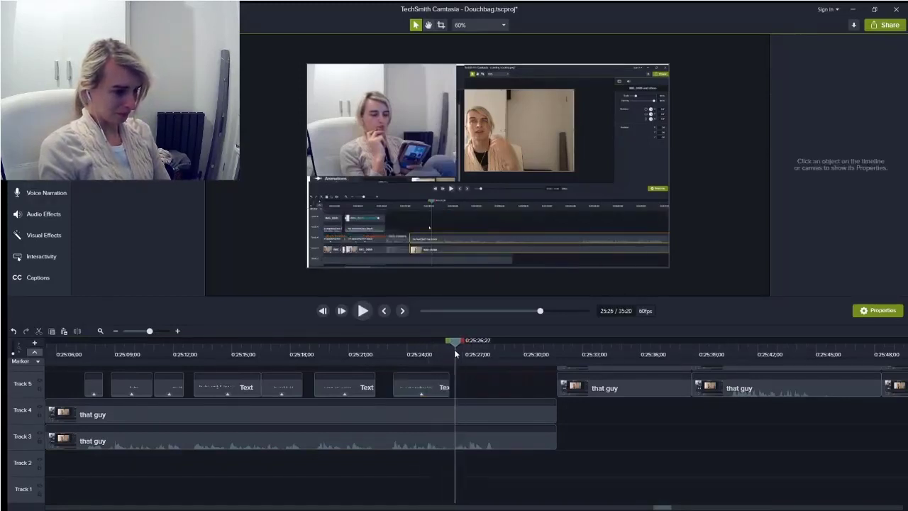
{"action": "key", "text": "ctrl+v"}
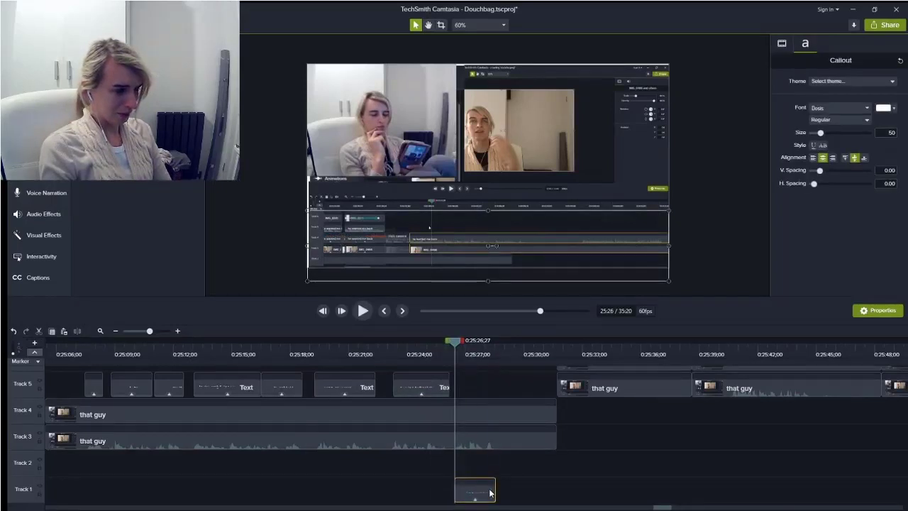
{"action": "left_click_drag", "start_coordinate": [475, 489], "coordinate": [481, 387]}
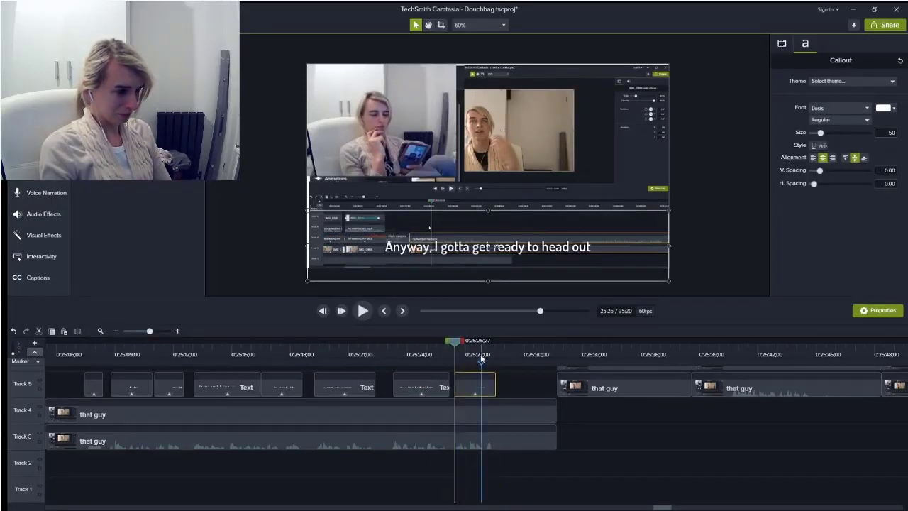
Replace the last pasted caption's text with "You're just FETISH hun" and move the playhead to about 0:25:30
{"action": "double_click", "coordinate": [521, 240]}
{"action": "type", "text": "Y"}
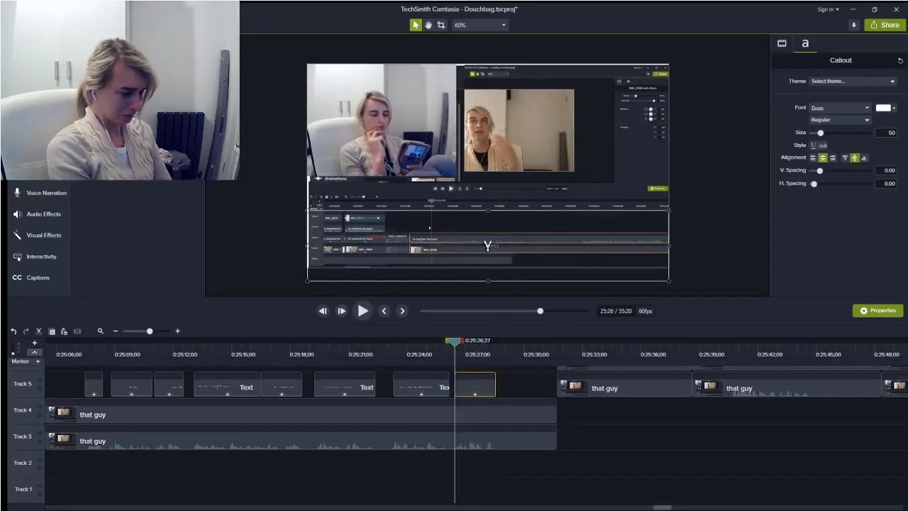
{"action": "type", "text": "ou'r"}
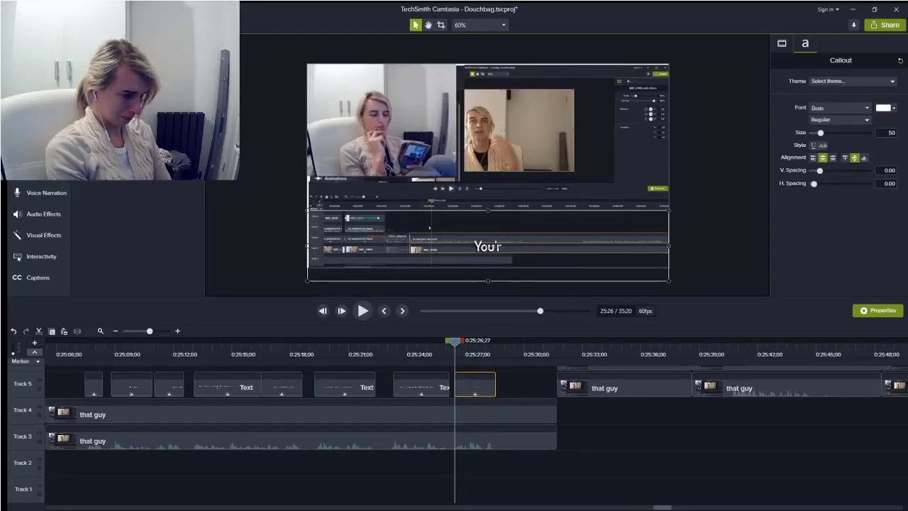
{"action": "type", "text": "e just"}
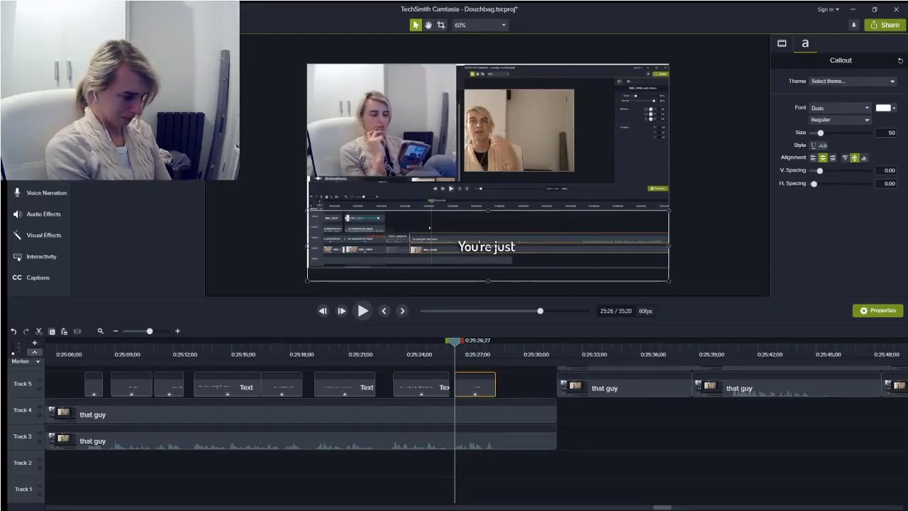
{"action": "type", "text": " FET"}
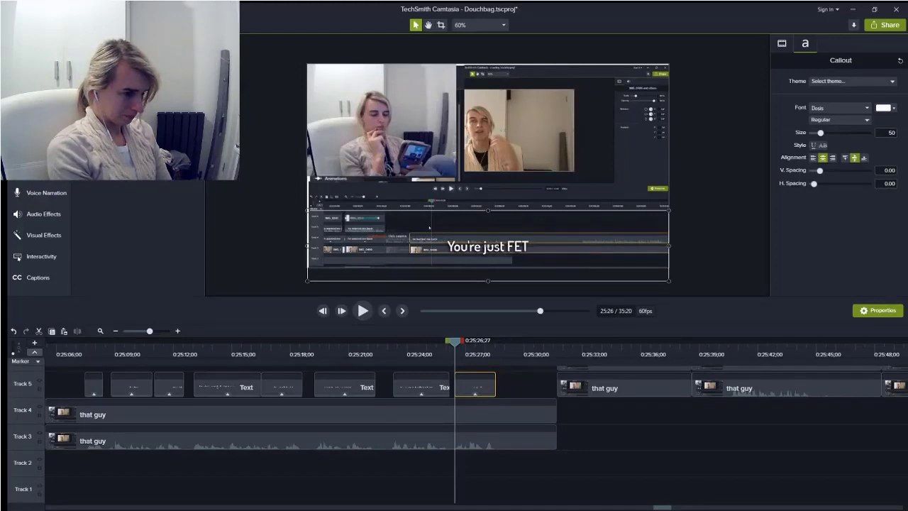
{"action": "type", "text": "ISH HUN"}
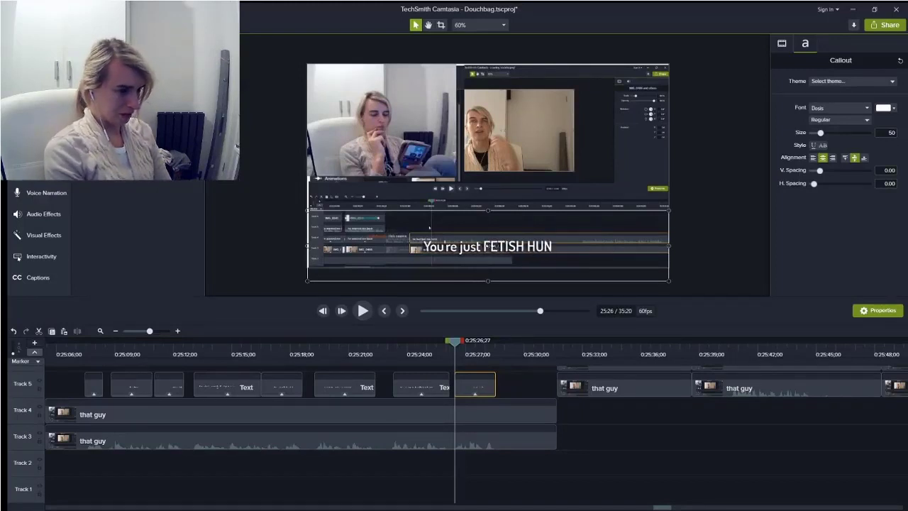
{"action": "key", "text": "BackSpace"}
{"action": "key", "text": "BackSpace"}
{"action": "key", "text": "BackSpace"}
{"action": "key", "text": "BackSpace"}
{"action": "type", "text": "hun"}
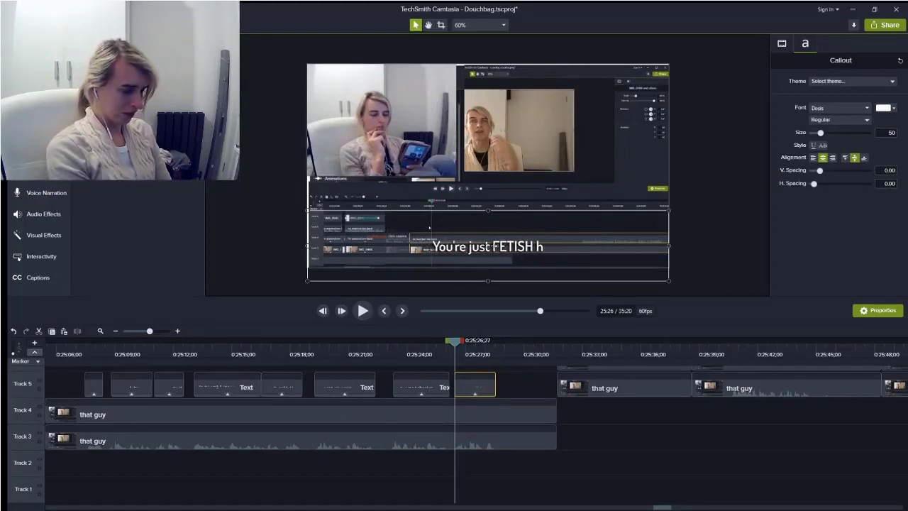
{"action": "left_click", "coordinate": [573, 443]}
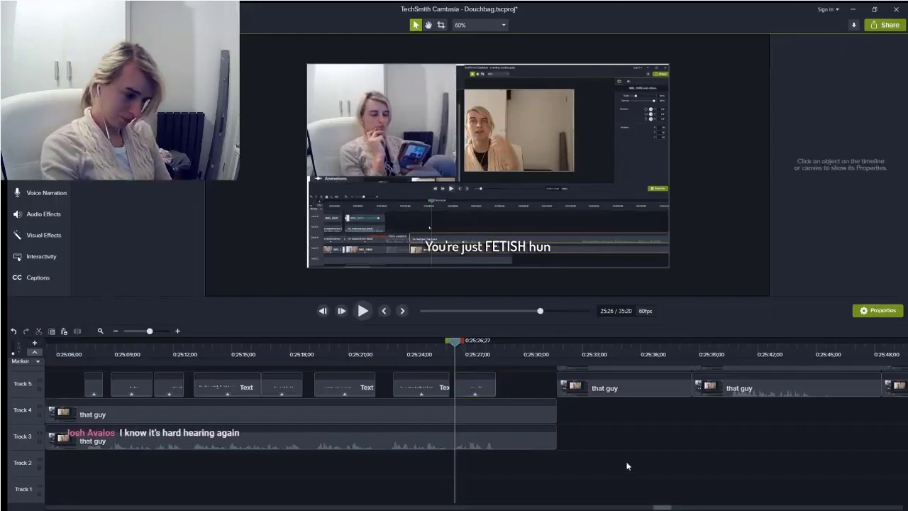
{"action": "left_click", "coordinate": [527, 352]}
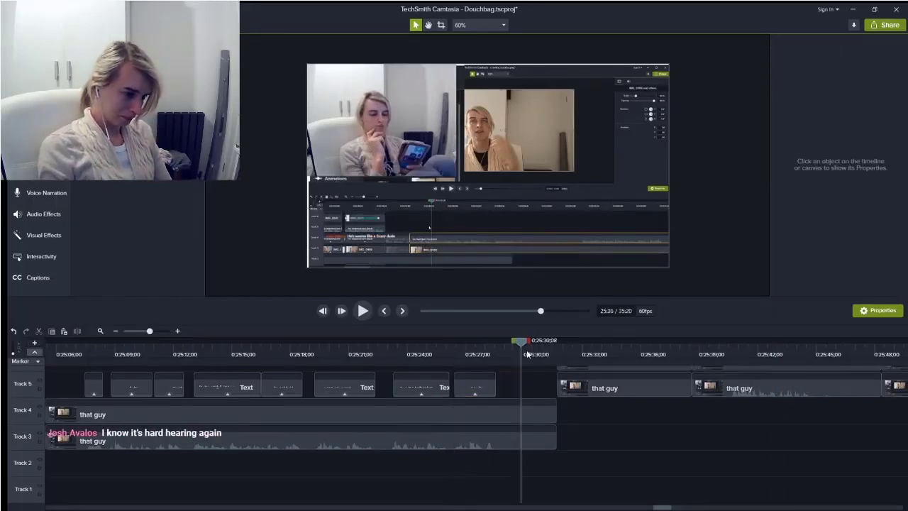
Review the Track 5 captions in order from about 0:25:14 to 0:25:27, and return the playhead to about 0:25:30
{"action": "left_click", "coordinate": [517, 362]}
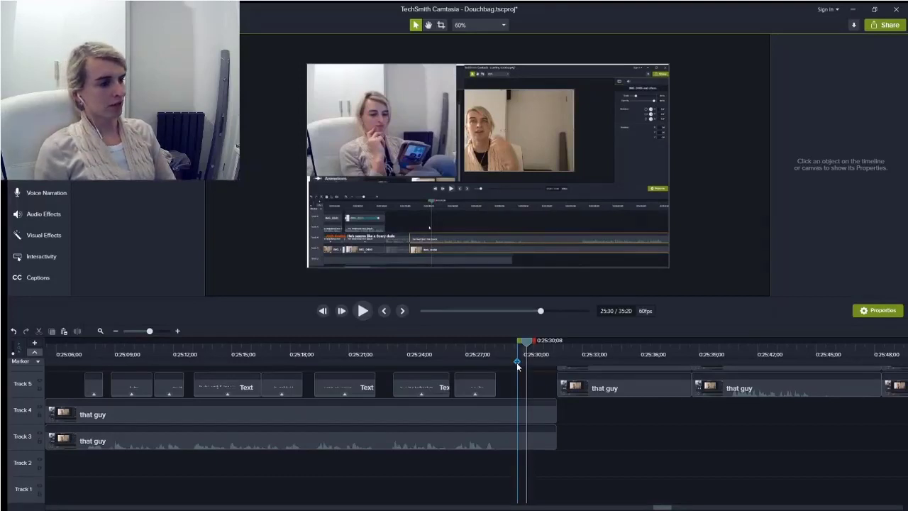
{"action": "left_click", "coordinate": [262, 349]}
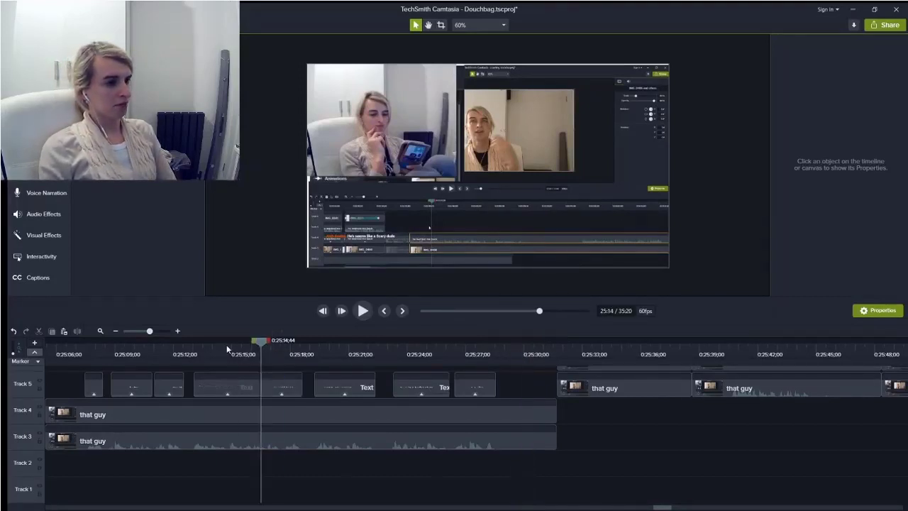
{"action": "left_click", "coordinate": [227, 349]}
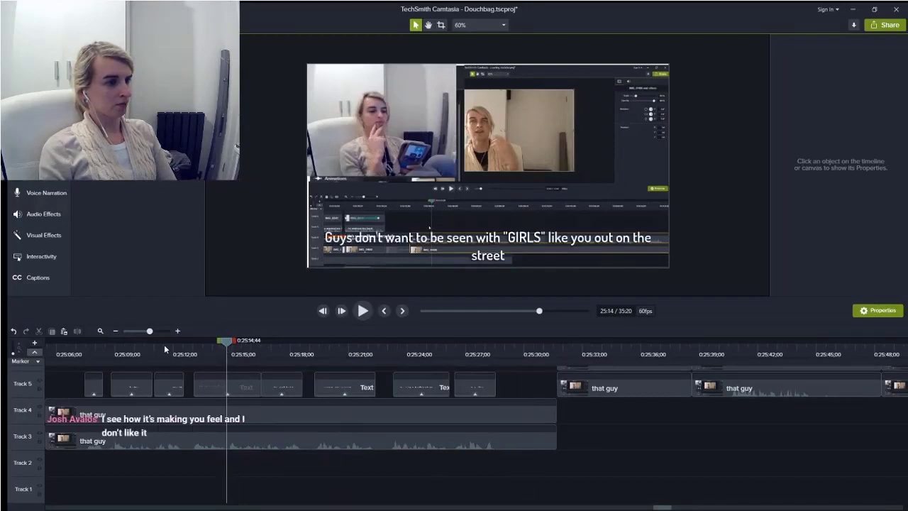
{"action": "left_click", "coordinate": [272, 357]}
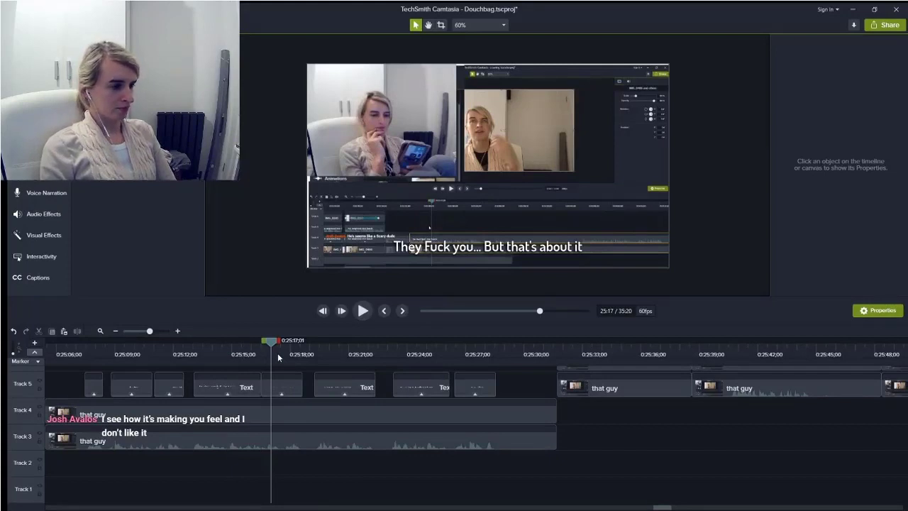
{"action": "left_click", "coordinate": [334, 350]}
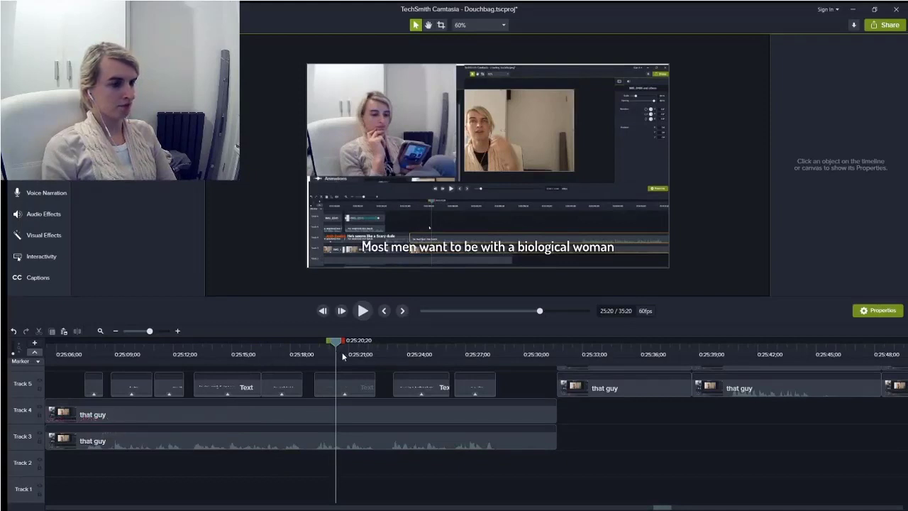
{"action": "left_click", "coordinate": [399, 353]}
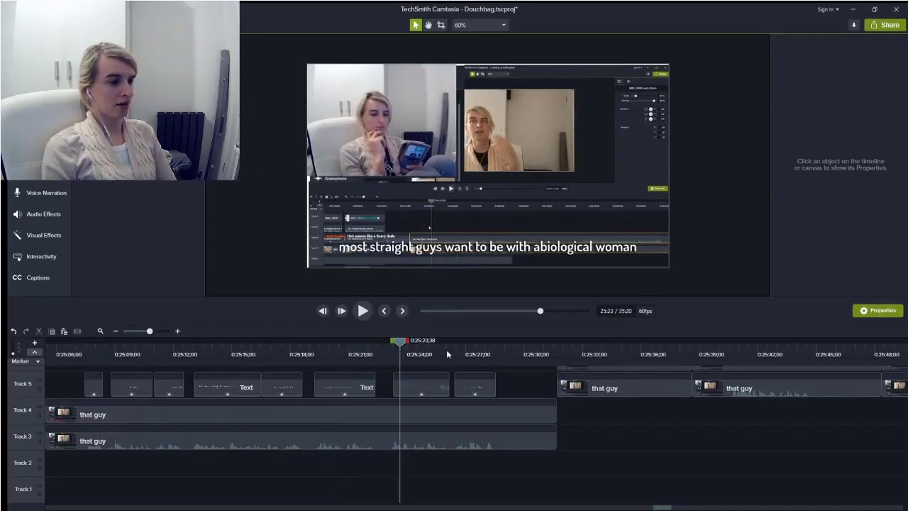
{"action": "left_click", "coordinate": [424, 375]}
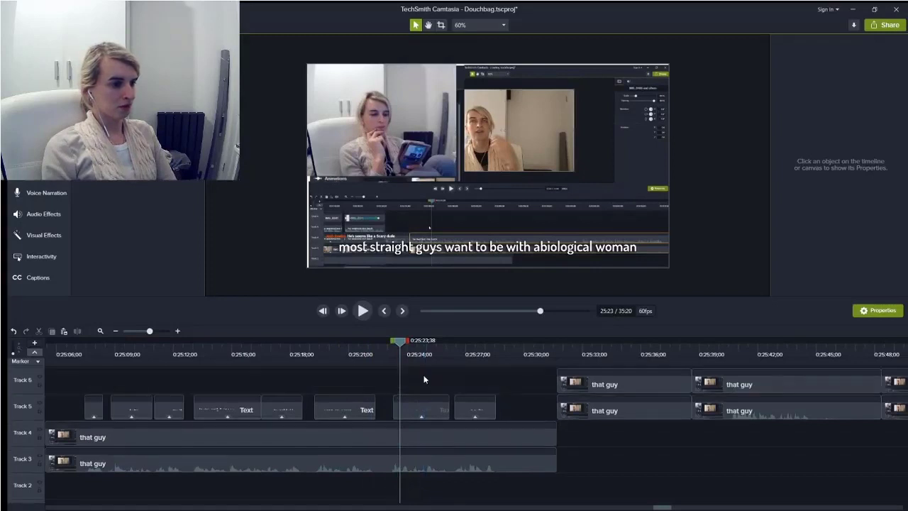
{"action": "left_click_drag", "start_coordinate": [409, 396], "coordinate": [284, 409]}
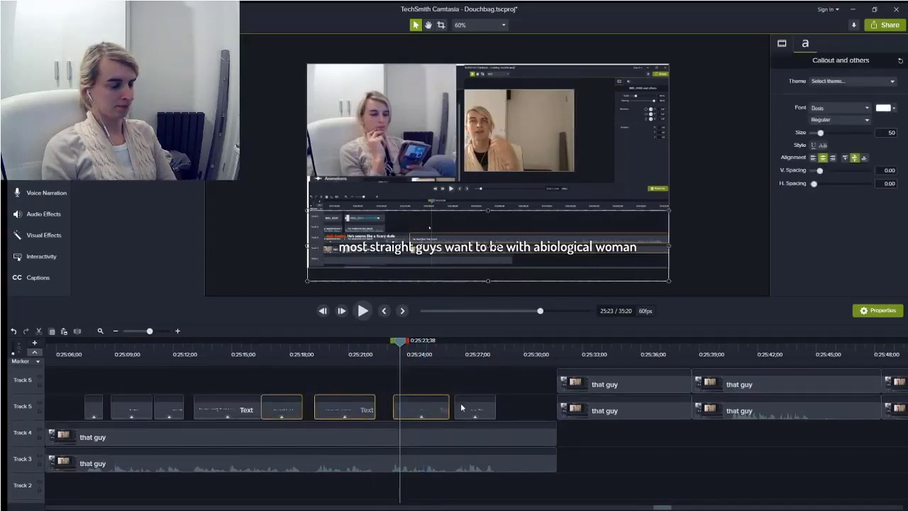
{"action": "left_click", "coordinate": [474, 353]}
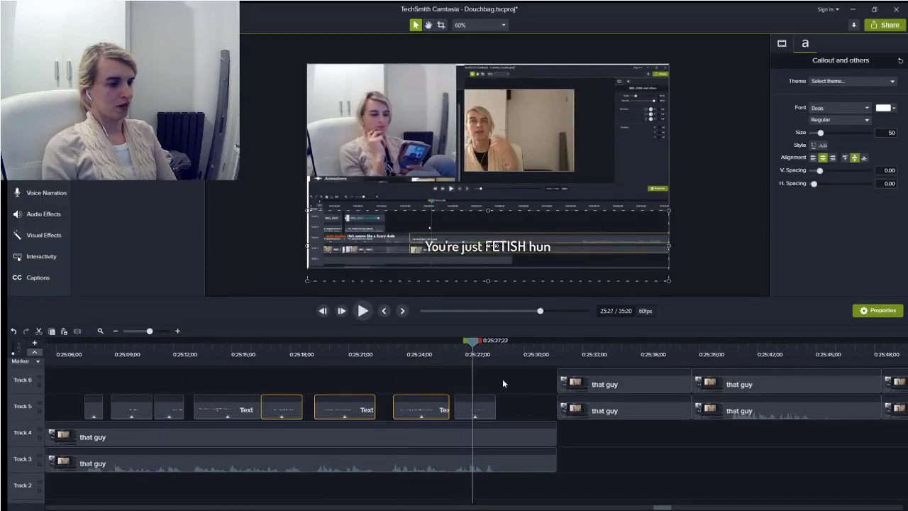
{"action": "left_click", "coordinate": [96, 355]}
{"action": "left_click", "coordinate": [529, 347]}
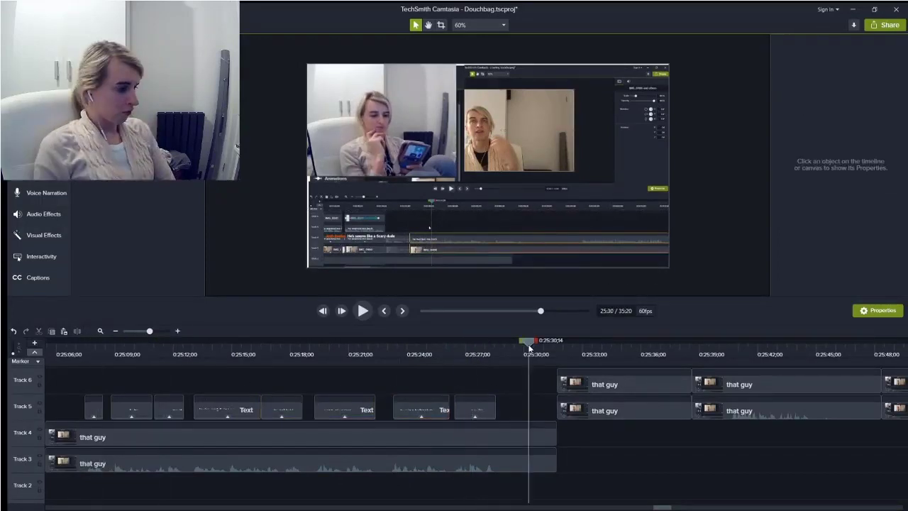